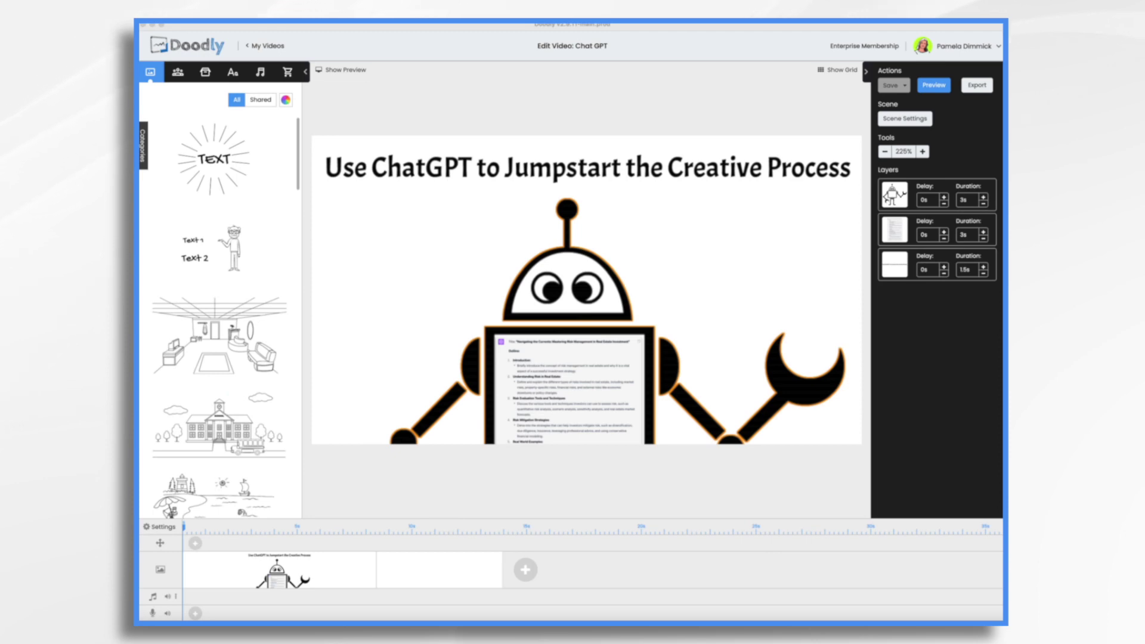
Add the empty second scene to the Doodly video timeline
left_click(458, 570)
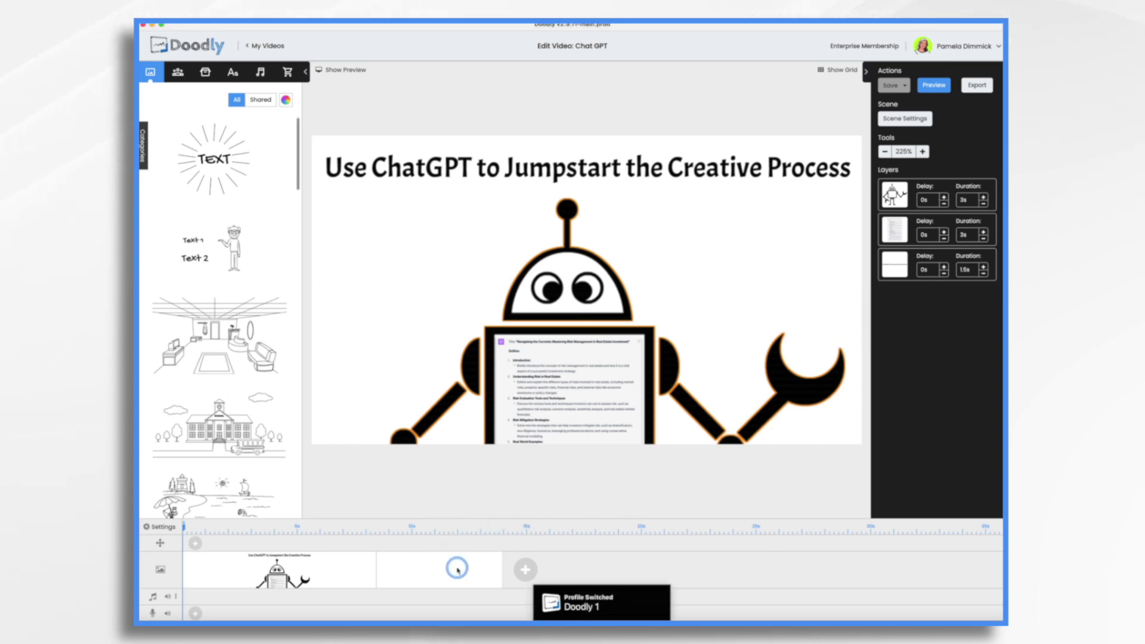
left_click(457, 570)
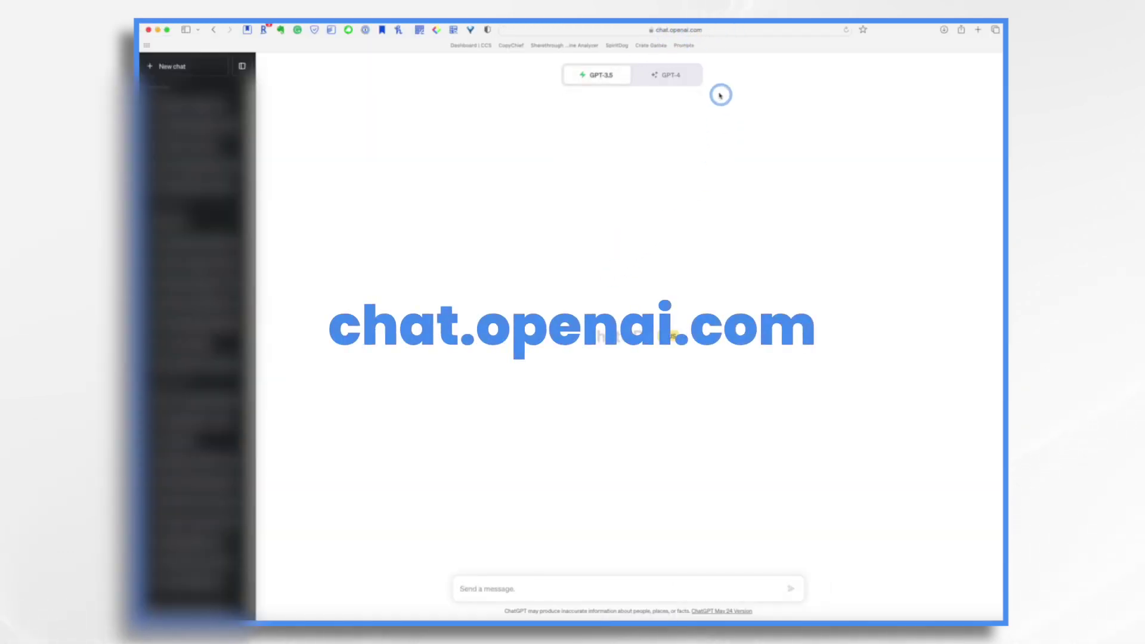
Switch the new chat to GPT-4, close its info panel, and focus the message box
left_click(682, 79)
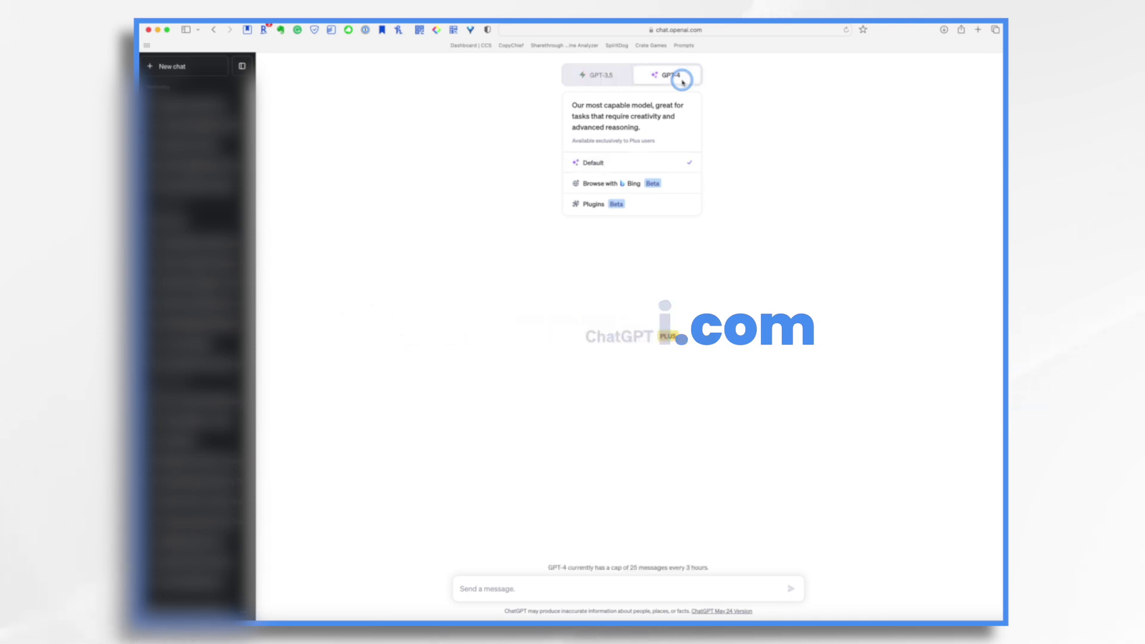
left_click(822, 217)
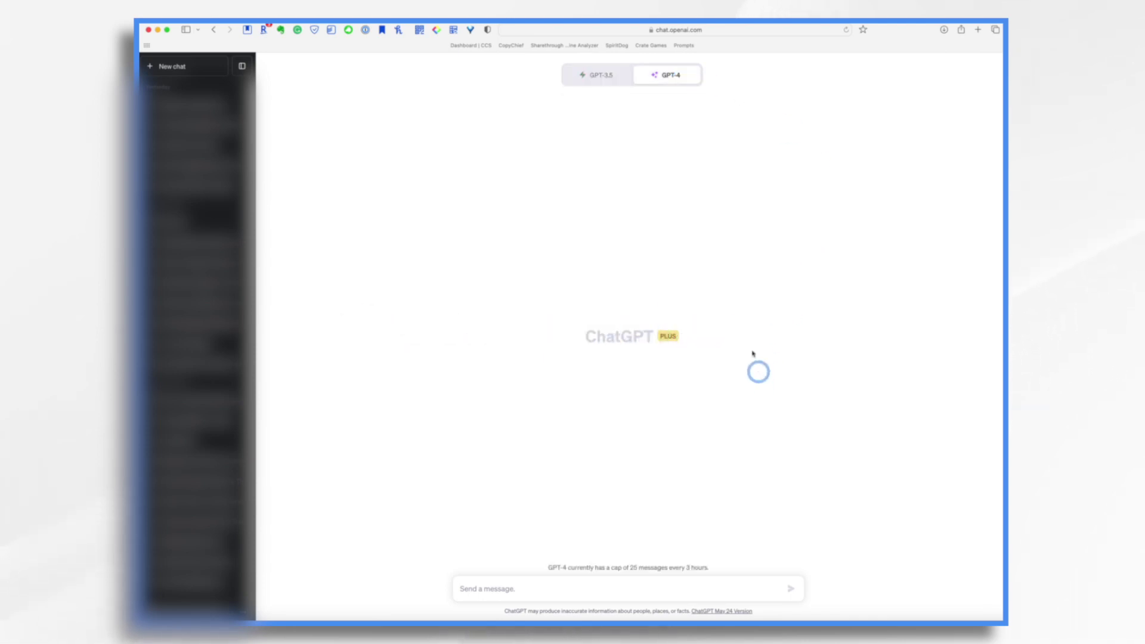
mouse_move(658, 81)
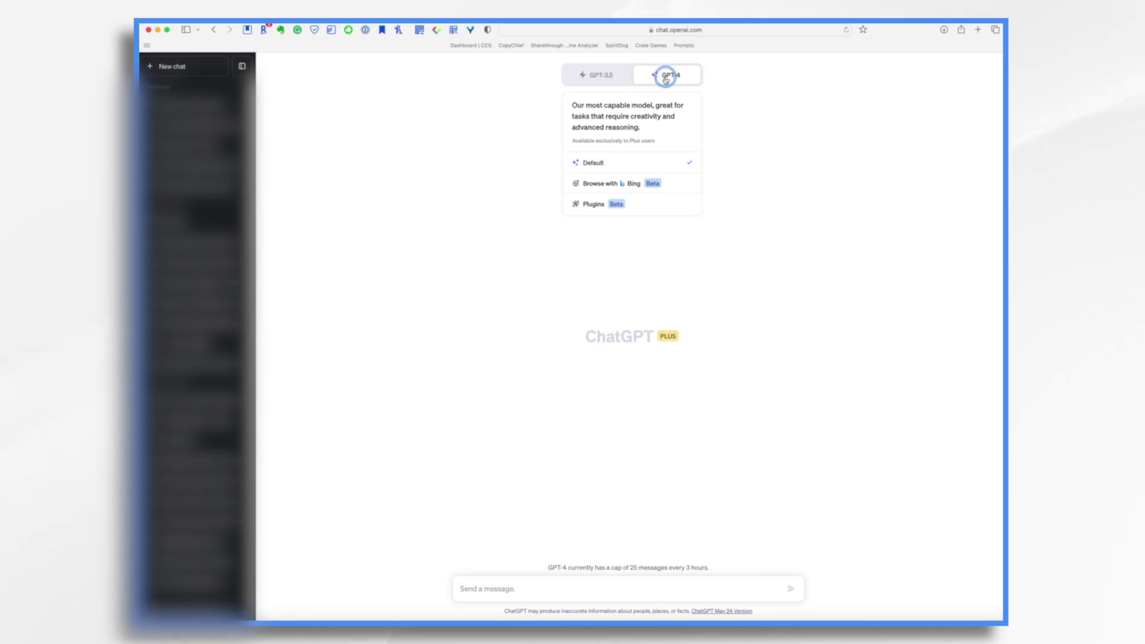
left_click(561, 585)
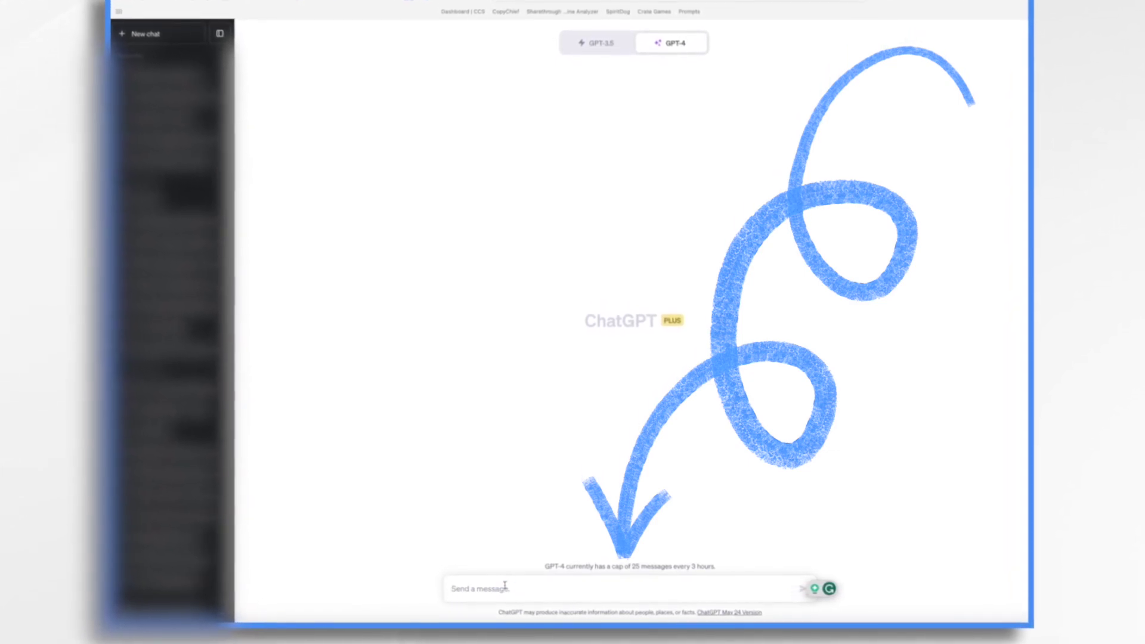
Ask GPT-4, as a Southern California auto insurance agent, for explainer video ideas
type("Act as an insurance agent who sells auto insurance to drivers in Southern California. Please provide m")
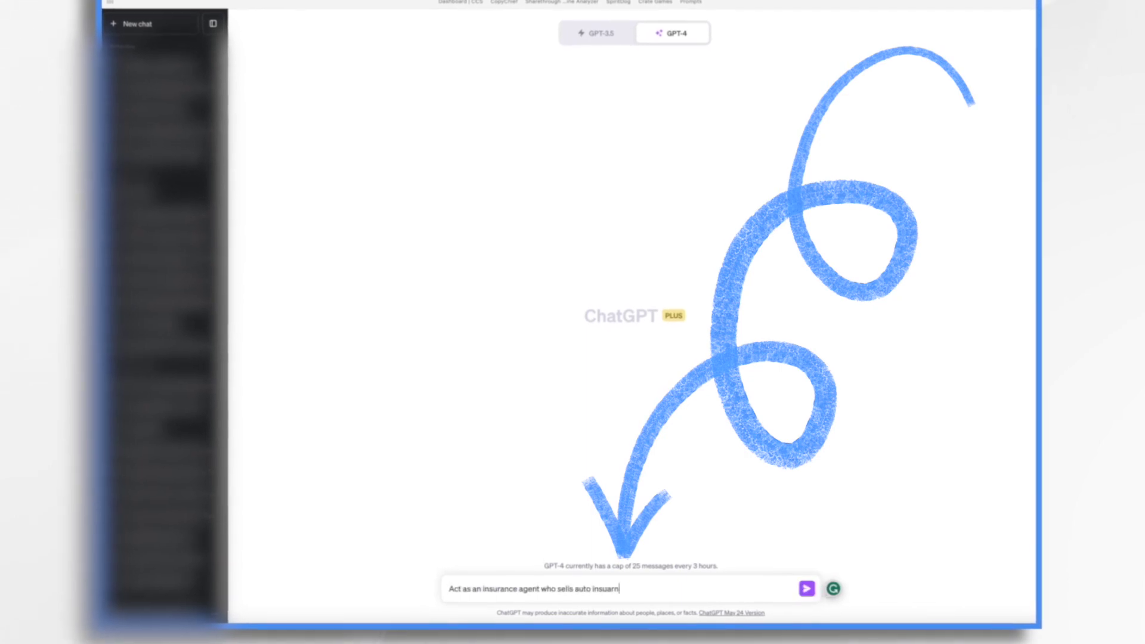
type("e with a list of ideas for explainer videos")
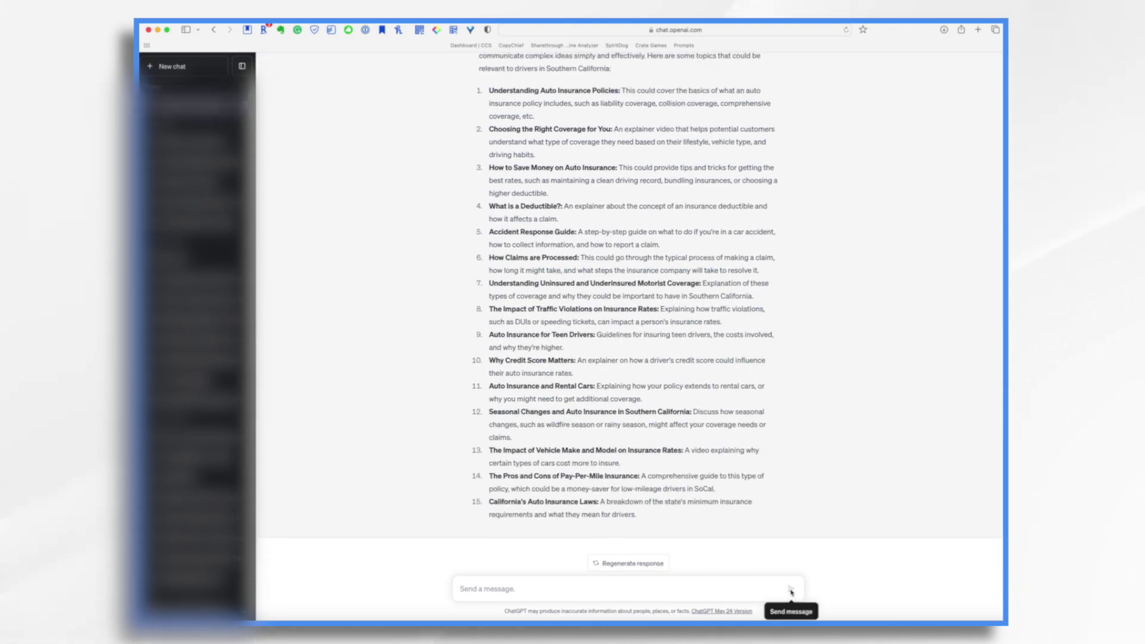
Review the 15 suggested explainer video topics and begin a reply choosing one
scroll(571, 154, "up", 3)
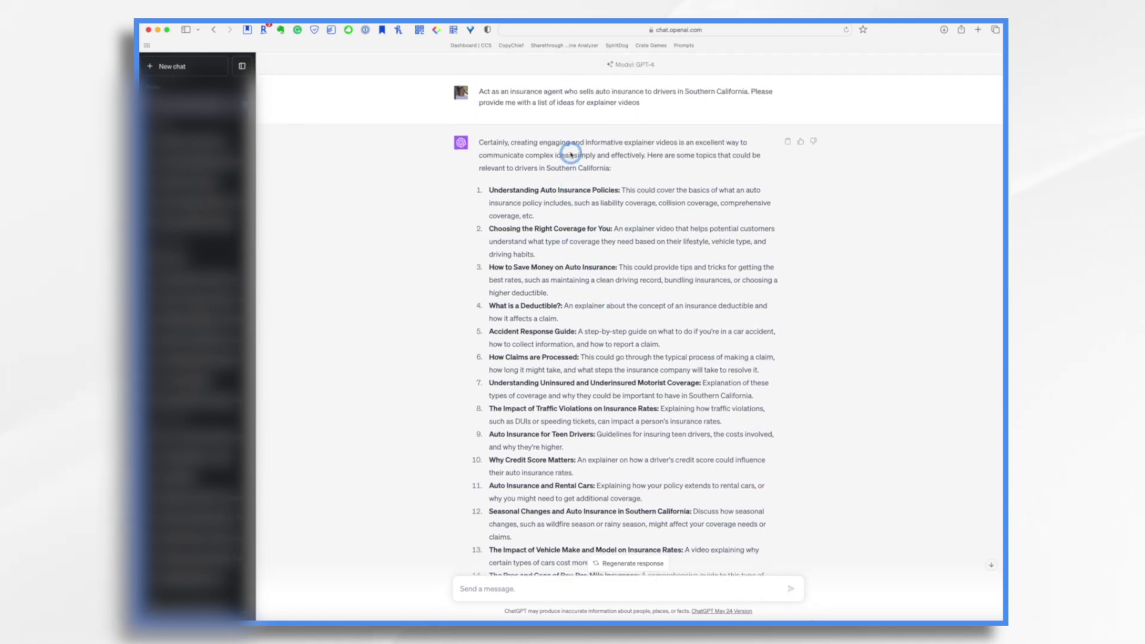
scroll(839, 400, "down", 2)
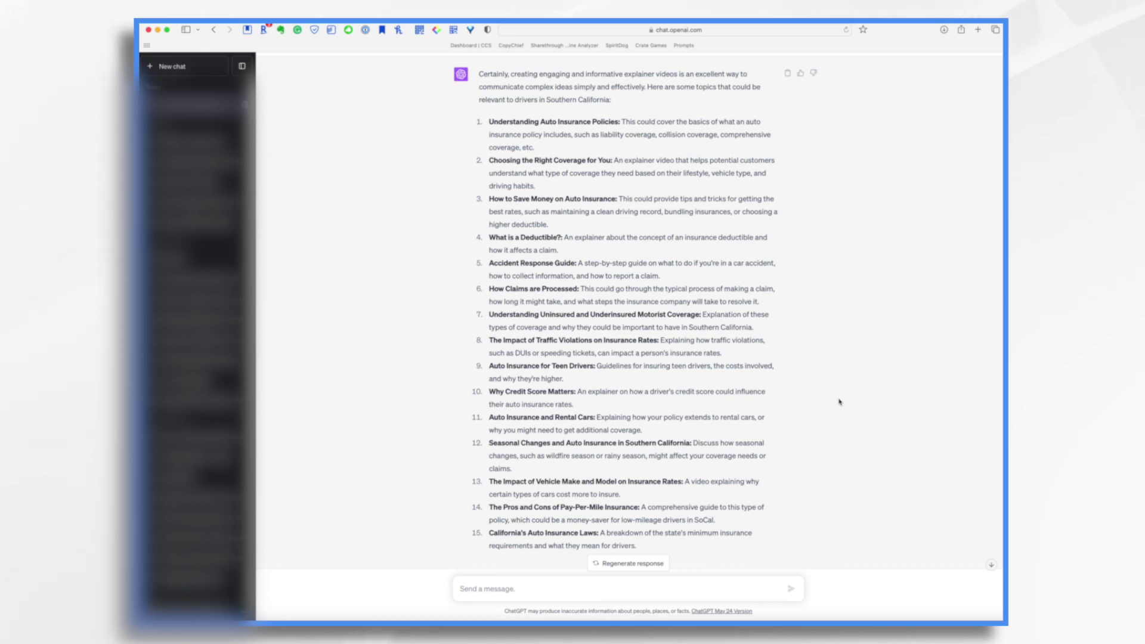
left_click(493, 391)
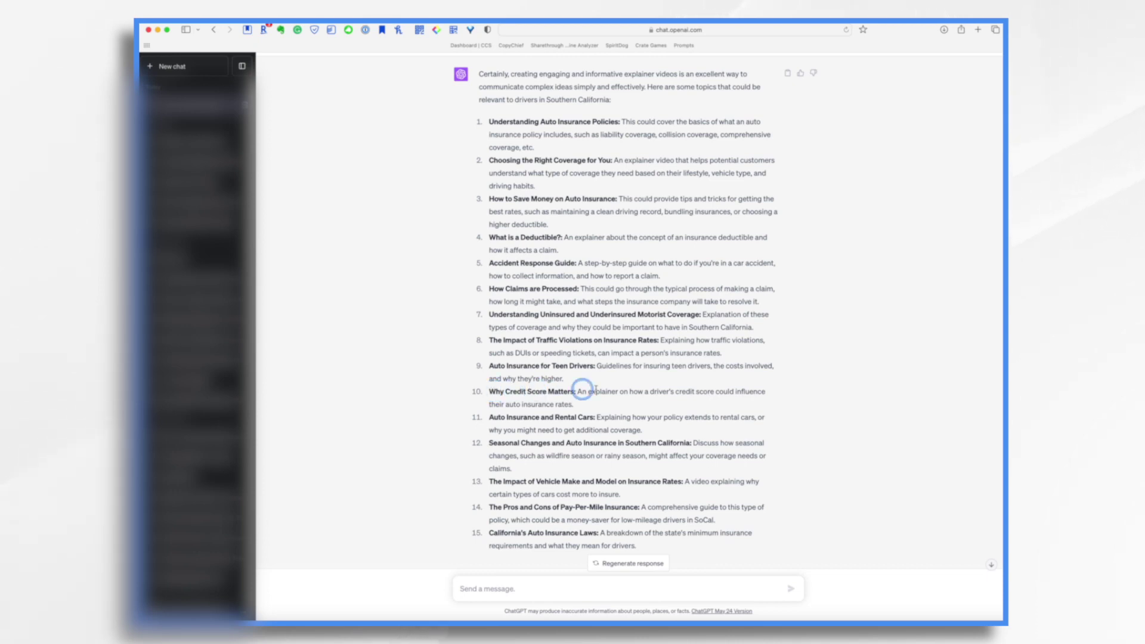
left_click(499, 589)
Request an outline for idea #10 and review the eight-section 'Why Credit Score Matters' outline
type("Thank you. Let's do the one on")
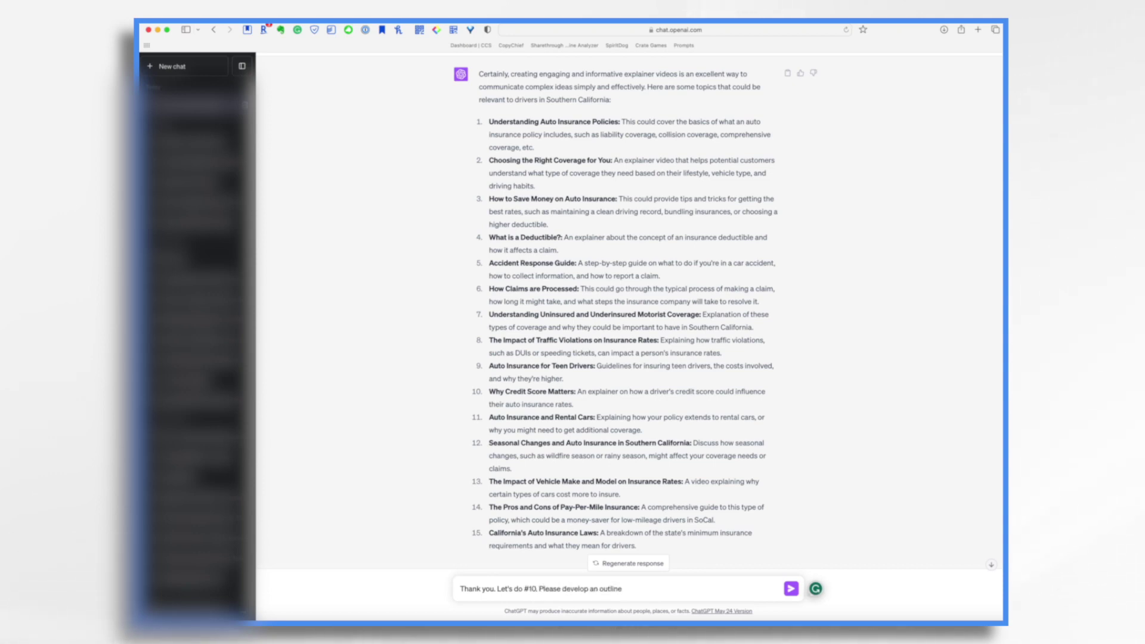
key("Return")
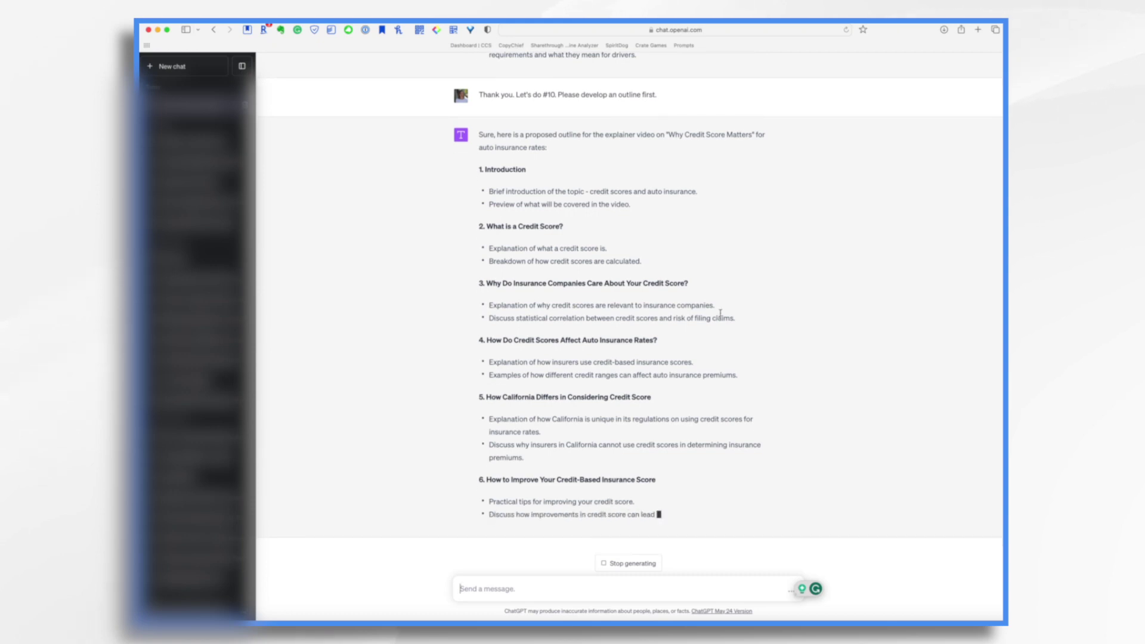
left_click(721, 315)
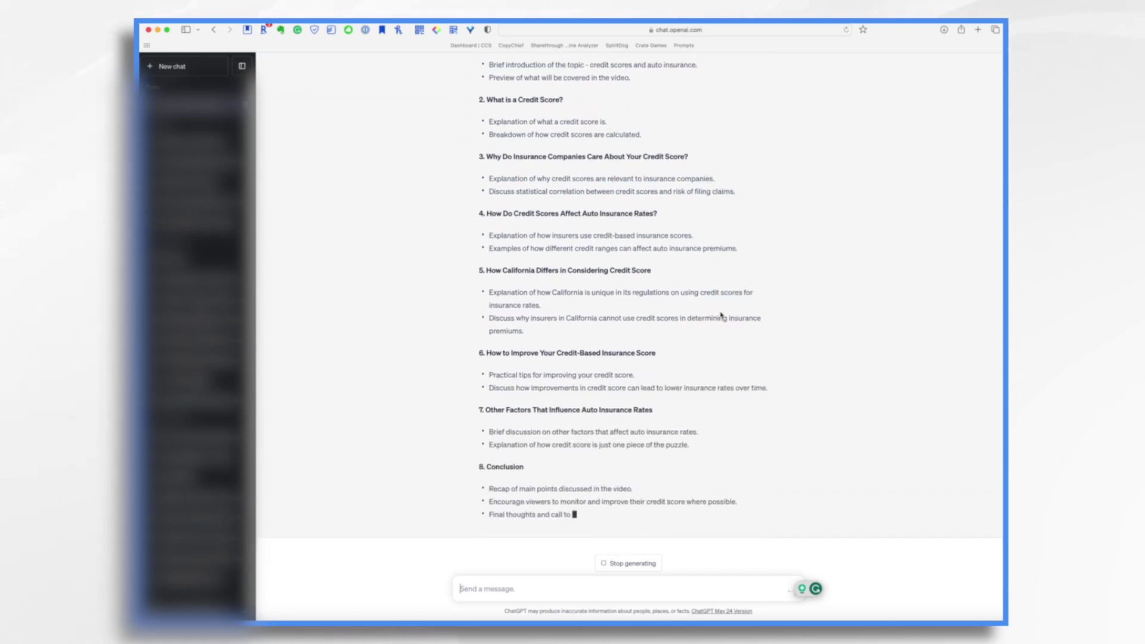
scroll(707, 271, "up", 5)
scroll(707, 271, "down", 2)
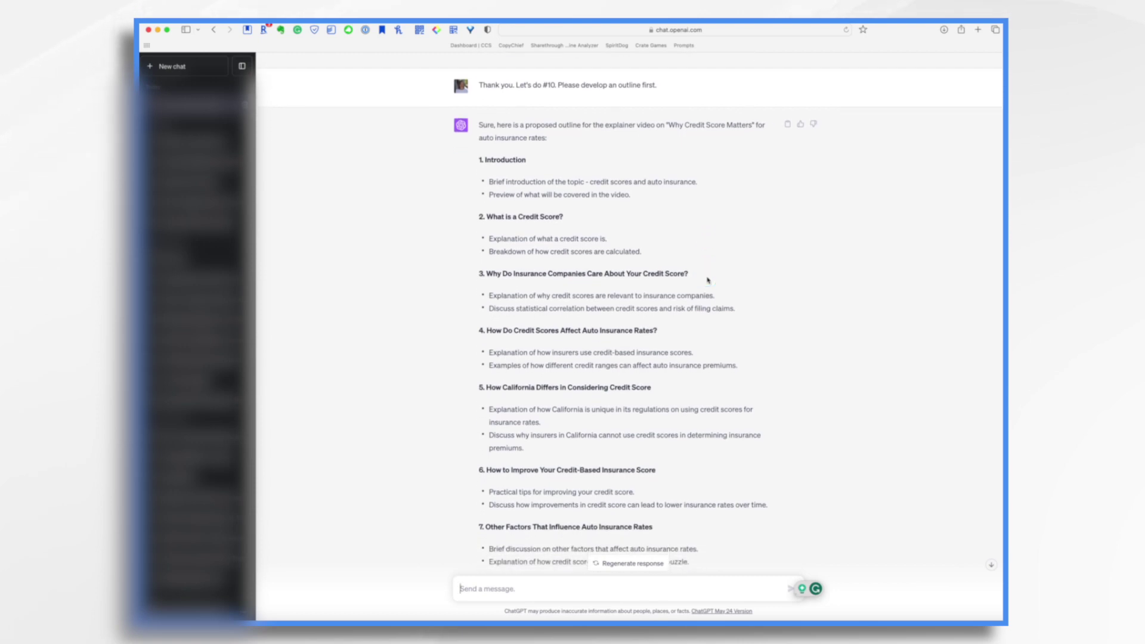
scroll(575, 438, "down", 2)
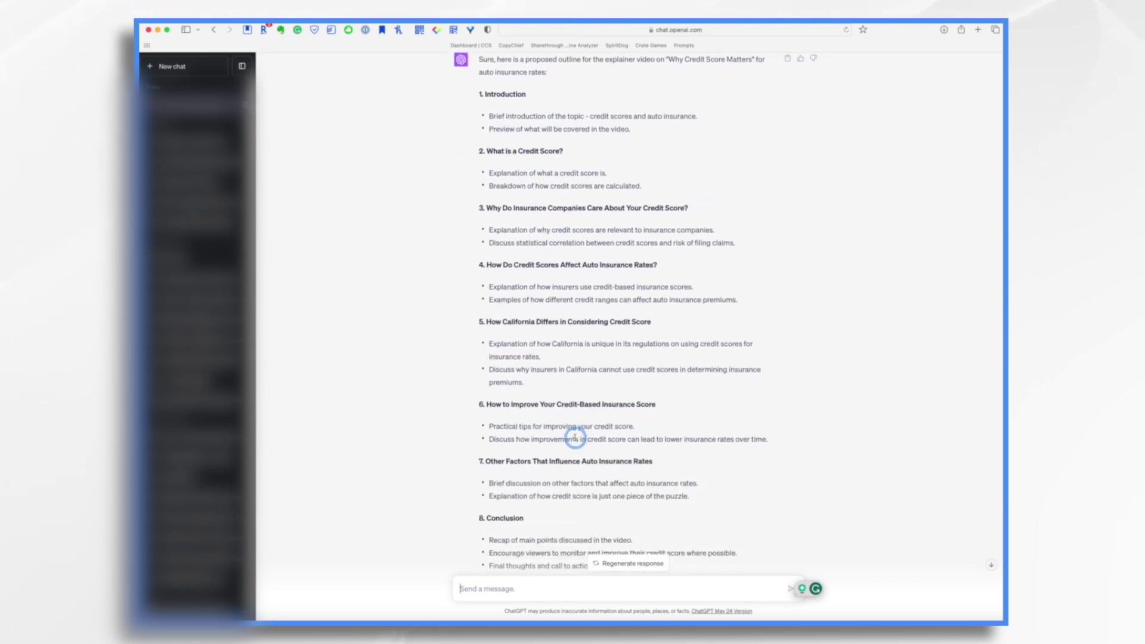
scroll(575, 438, "down", 2)
scroll(574, 439, "up", 4)
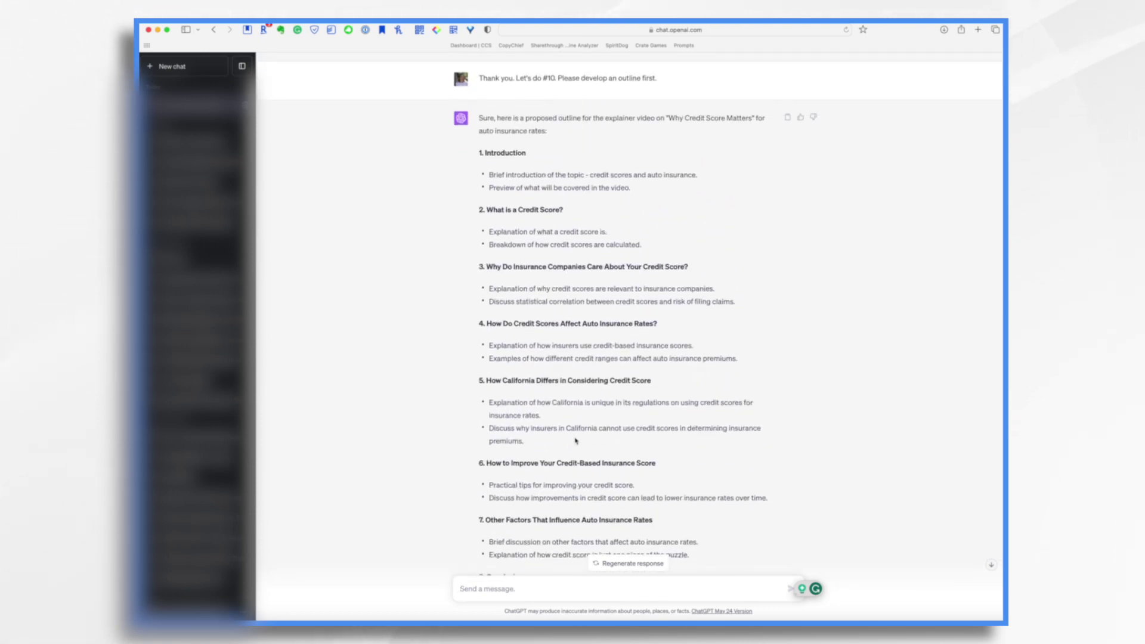
scroll(575, 440, "down", 2)
left_click(473, 393)
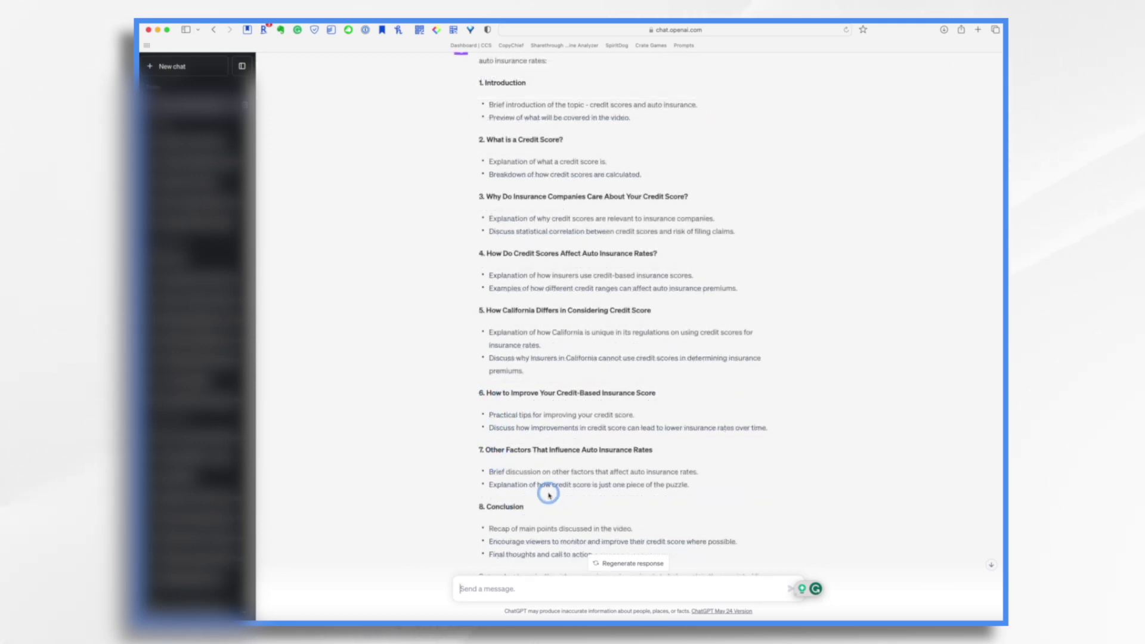
Request a concise script skipping points 6 and 7, ending with an Acme Auto Insurance call to action
type("Thank you. I'd like it to be fairly concise, so le")
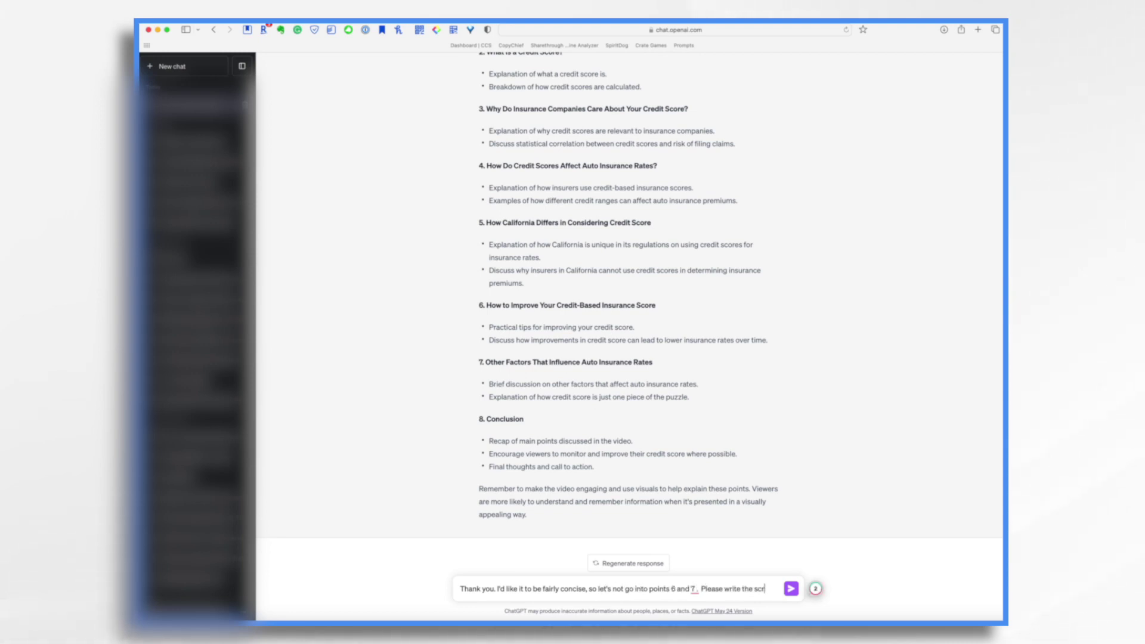
type("t's not go into points 6 and 7. Please write the script and end with a call to")
type(" action to get a free quote from Acme Auto Insurance.")
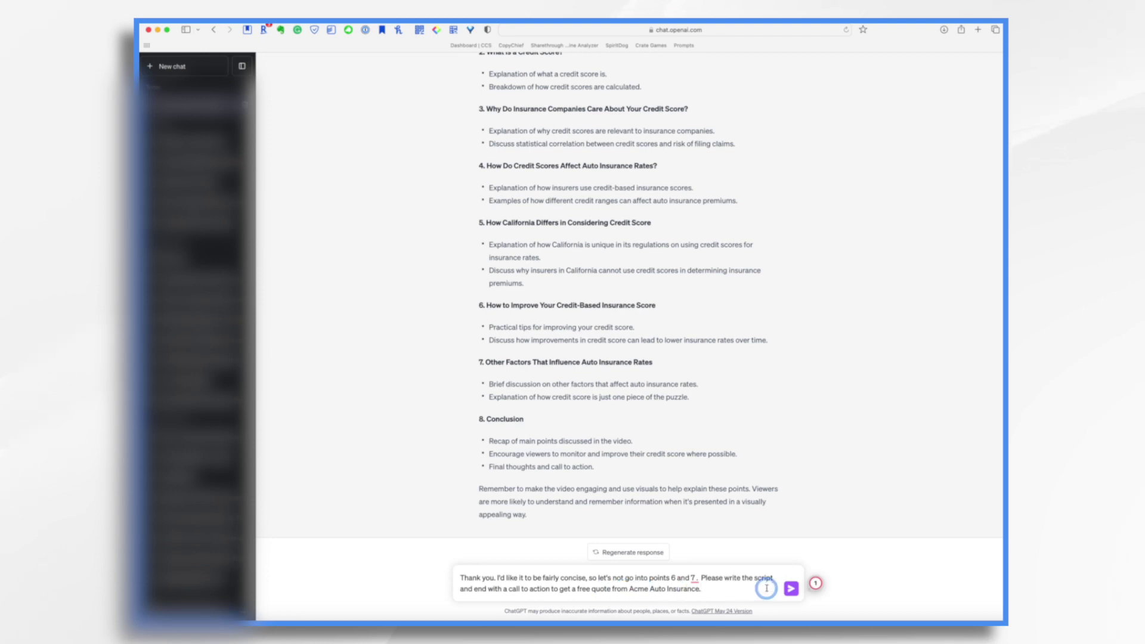
left_click(789, 589)
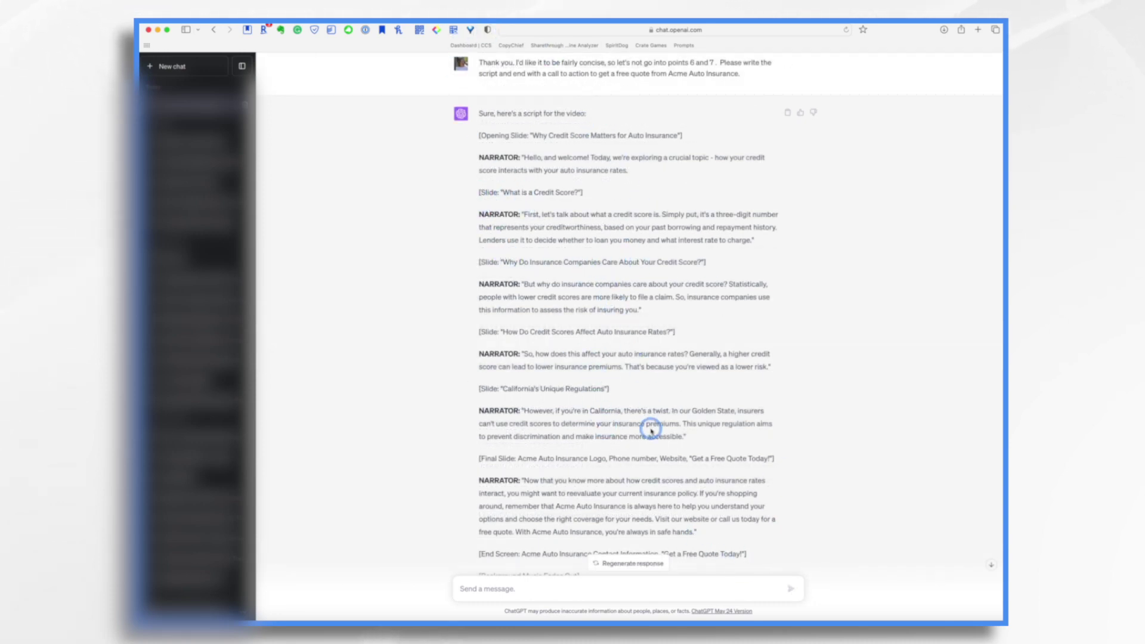
scroll(655, 428, "down", 2)
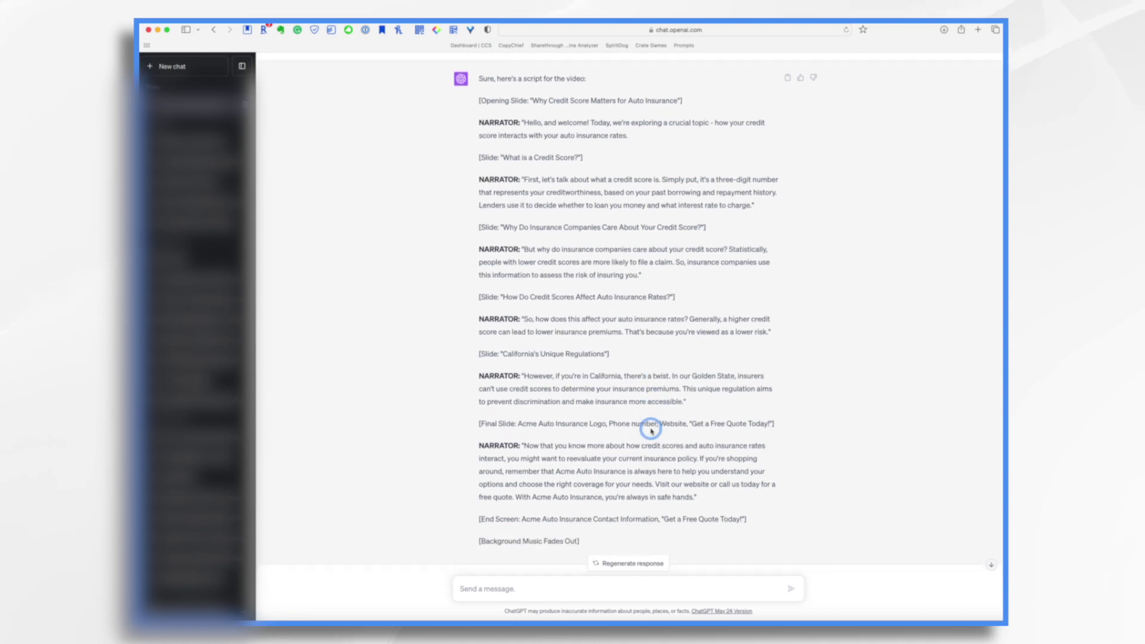
Start a new chat using GPT-4 with Browse with Bing
left_click(181, 67)
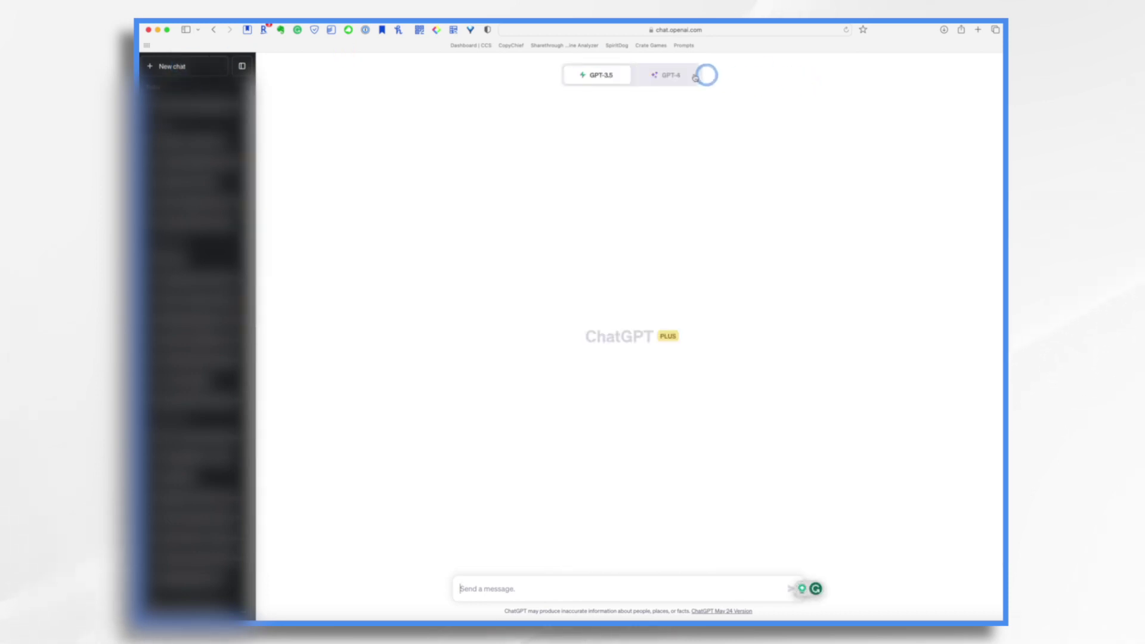
left_click(669, 75)
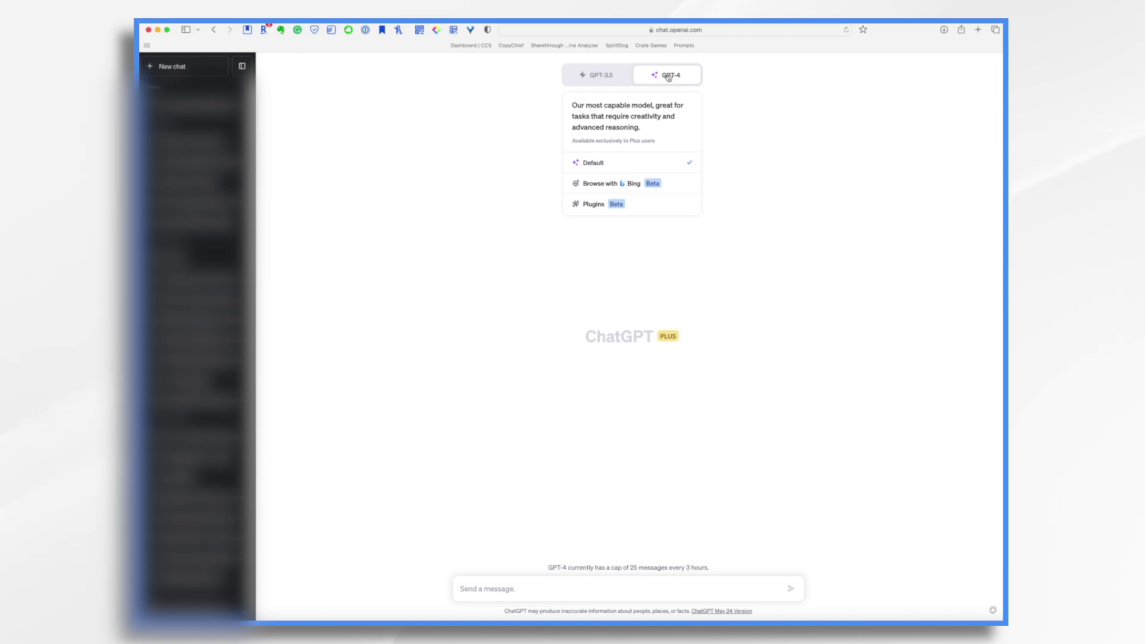
mouse_move(680, 77)
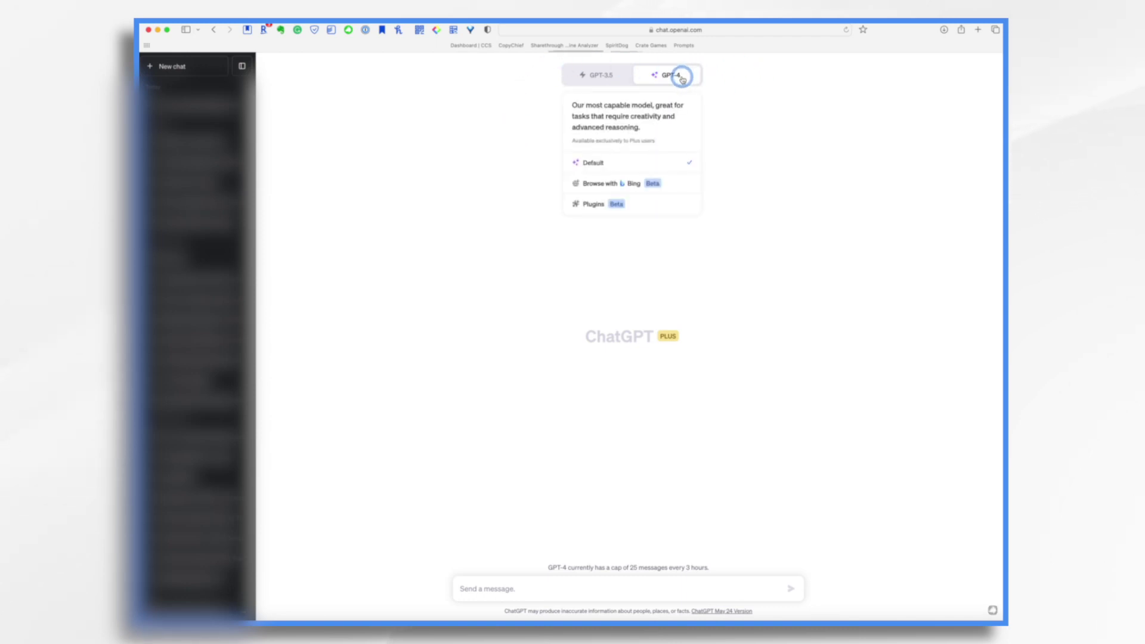
left_click(639, 186)
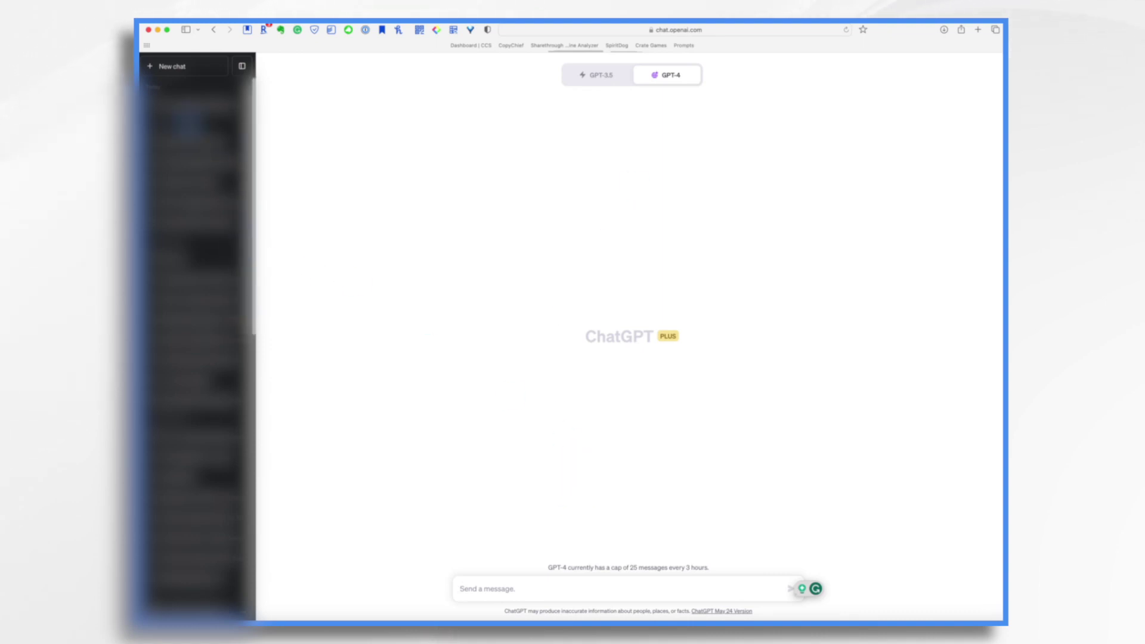
Ask whether California allows auto insurance companies to use credit scores
left_click(528, 583)
type("does California allow auto insurance companies to use credit c")
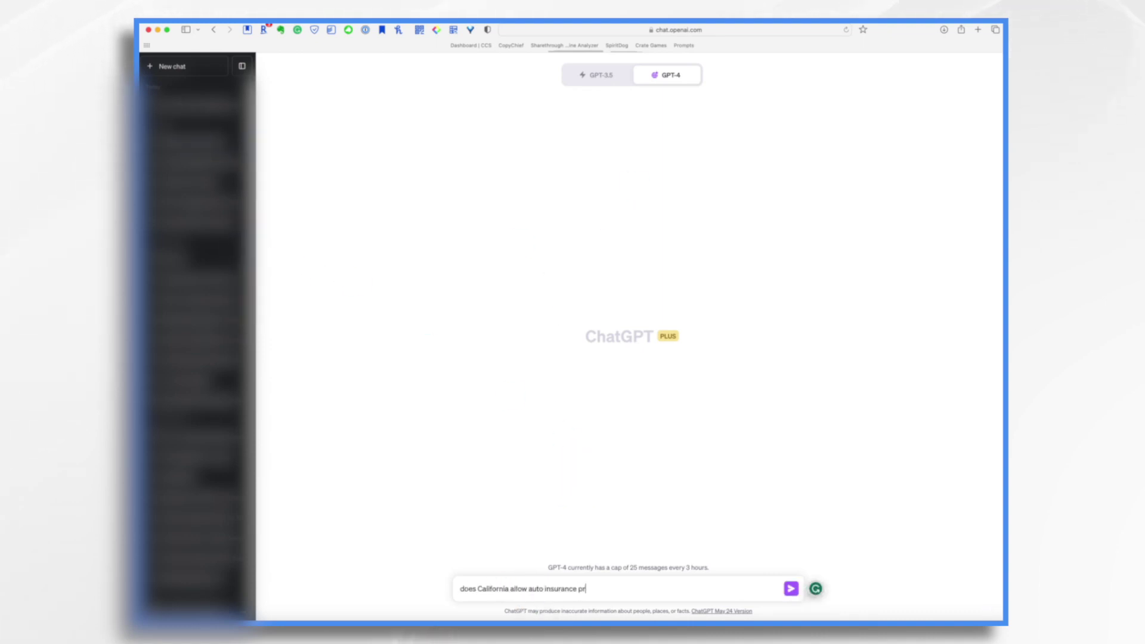
type("cores?")
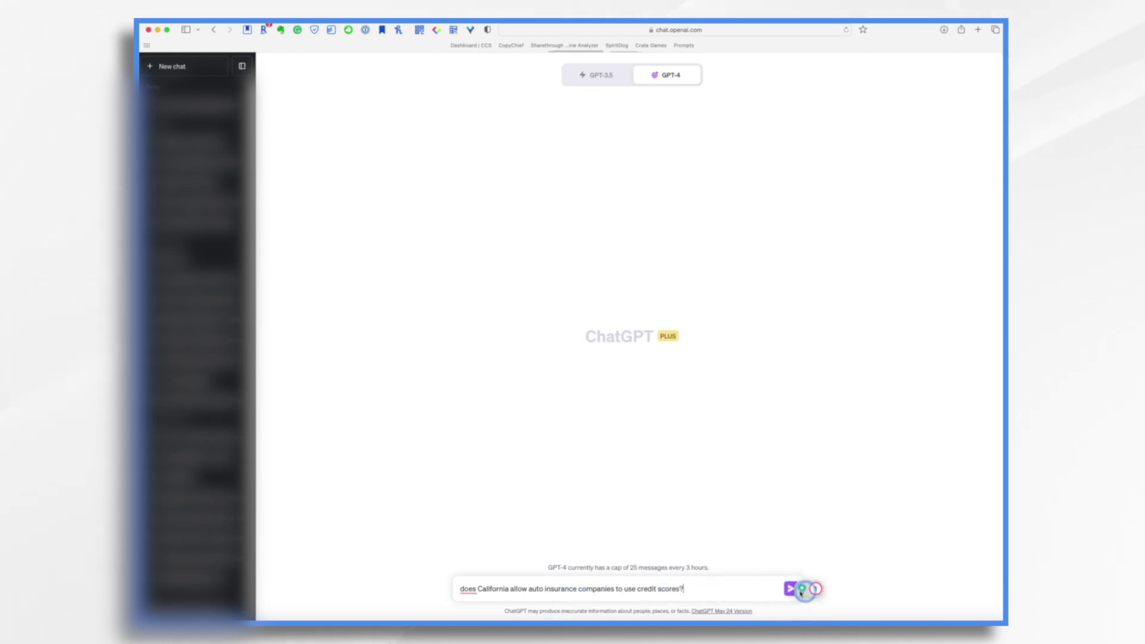
left_click(789, 589)
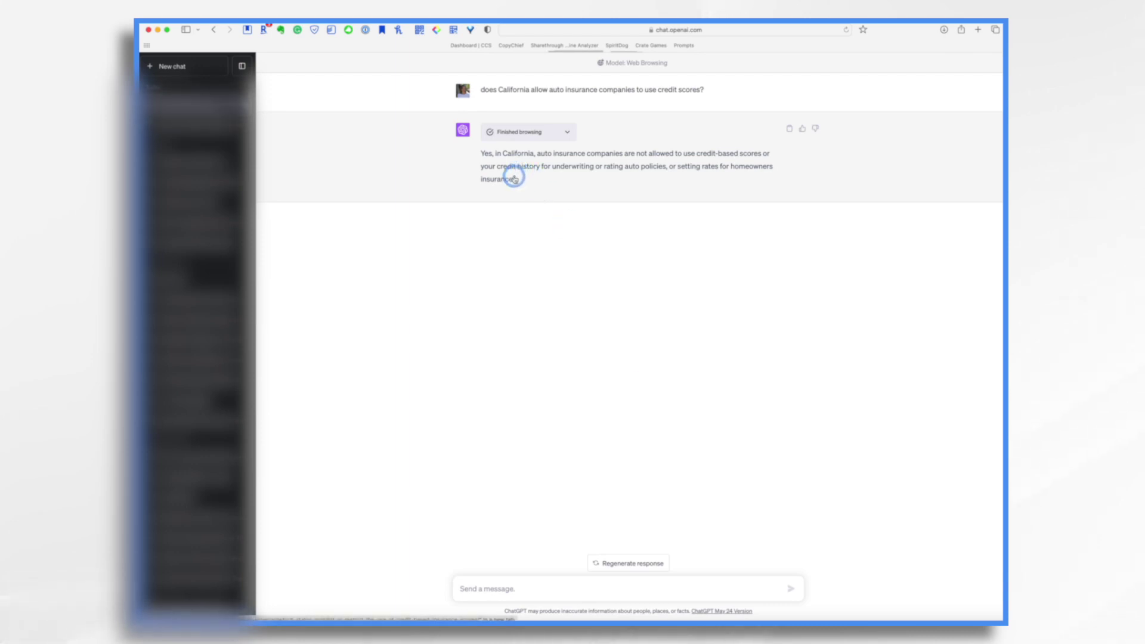
mouse_move(514, 179)
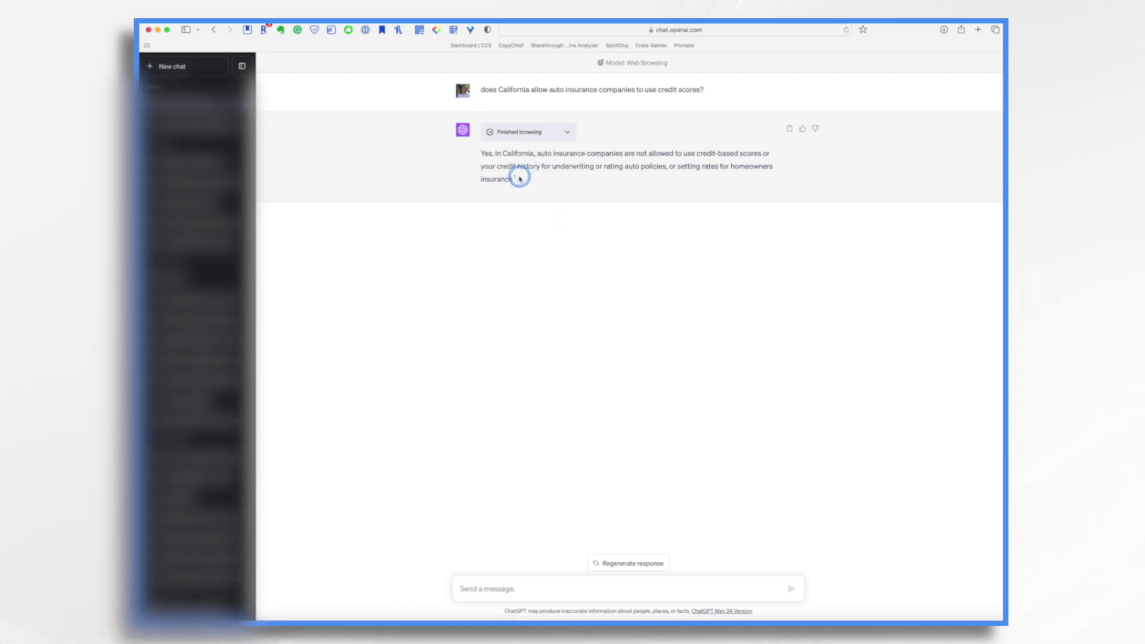
Check the cited Experian article's California section, then return to the script chat
left_click(513, 178)
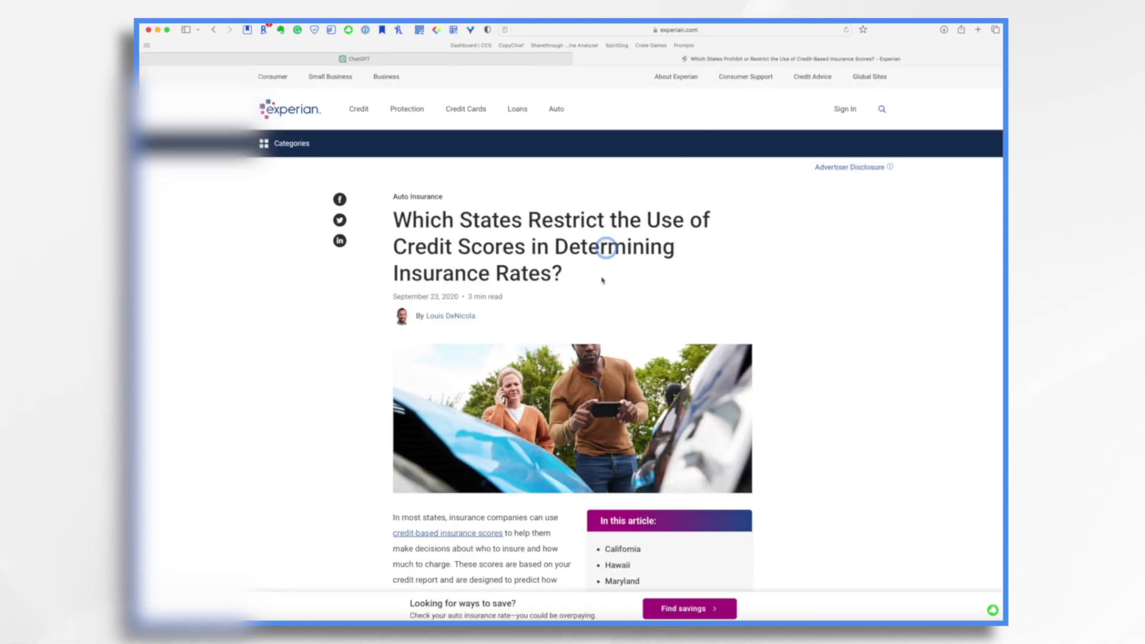
scroll(595, 334, "down", 5)
scroll(595, 338, "down", 10)
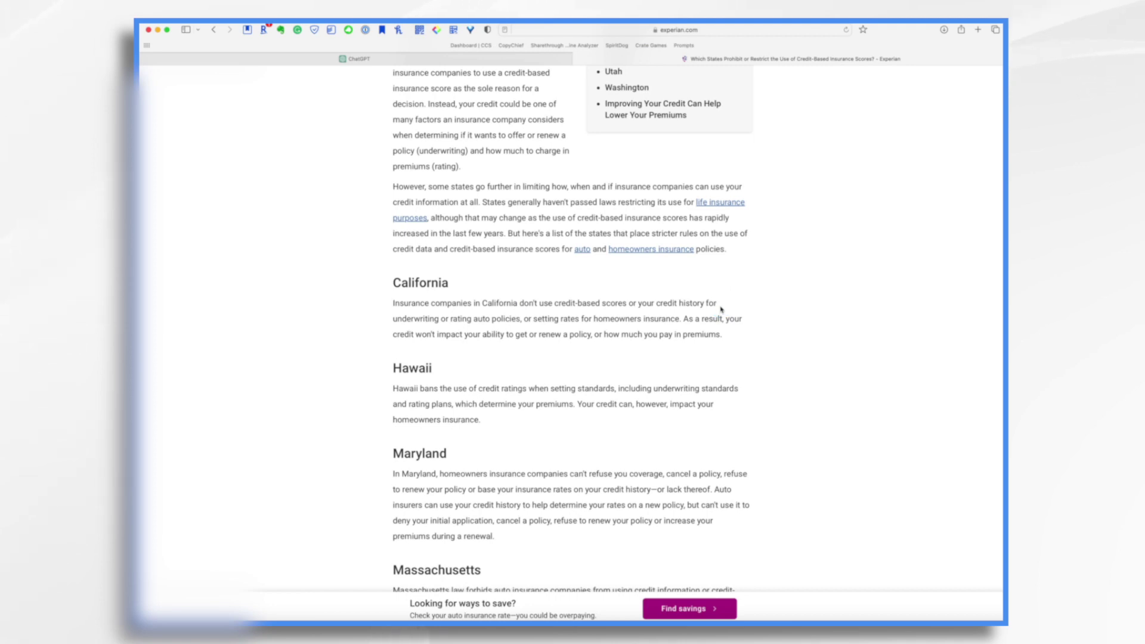
left_click(426, 59)
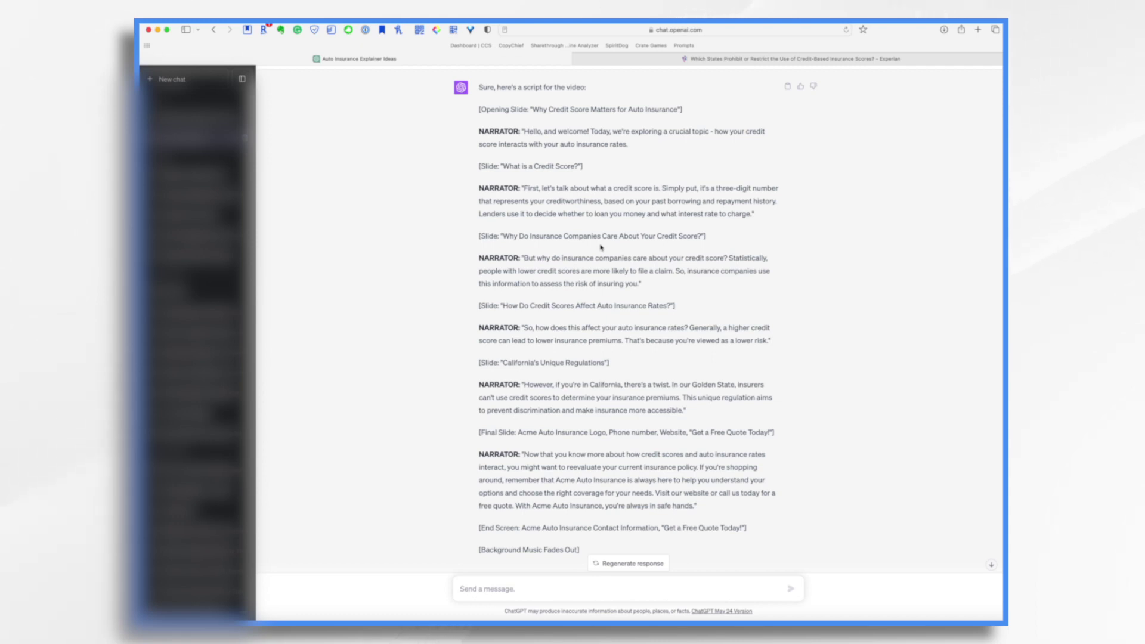
left_click(512, 374)
Request the script's narration alone for the VoiceOver artist and copy the reply
type("Please give me the narration")
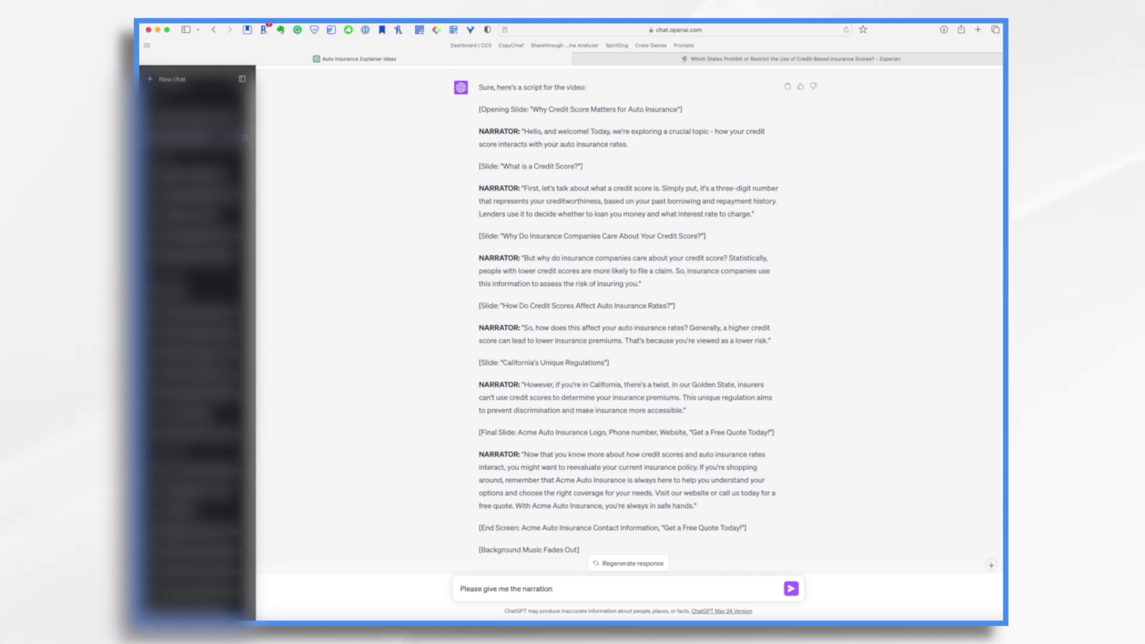
type("my VoiceOver artist")
key("Return")
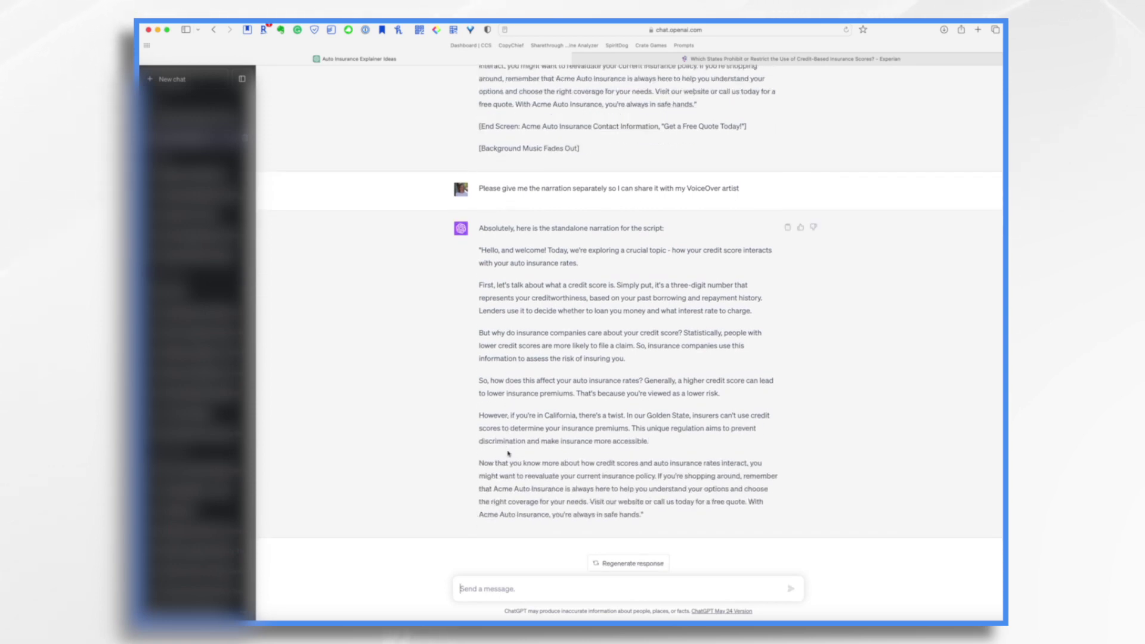
left_click(788, 227)
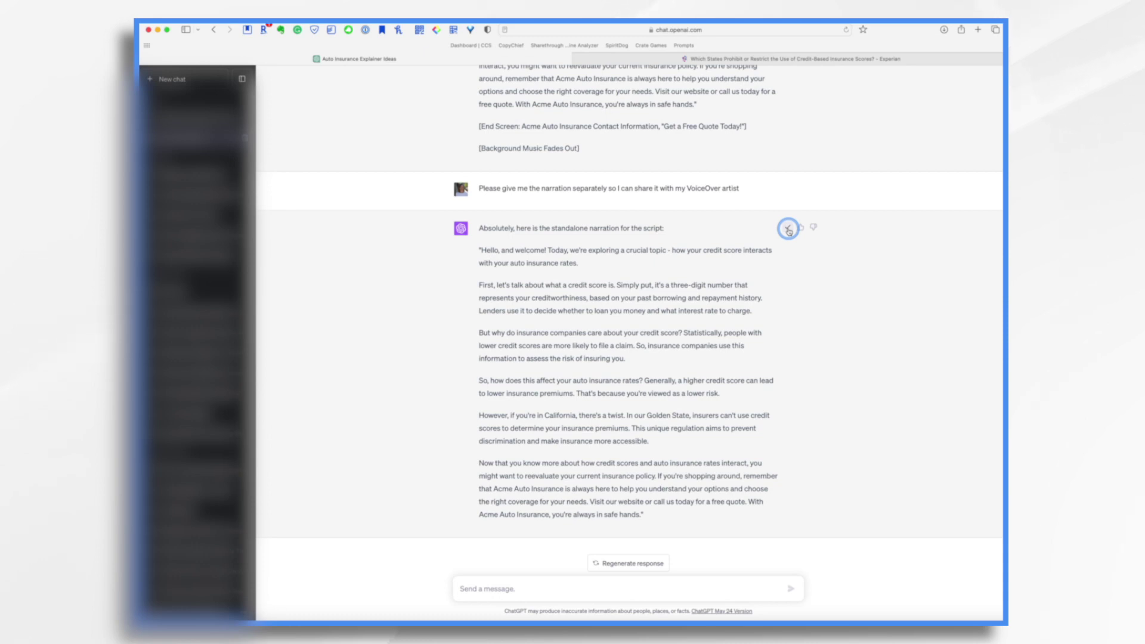